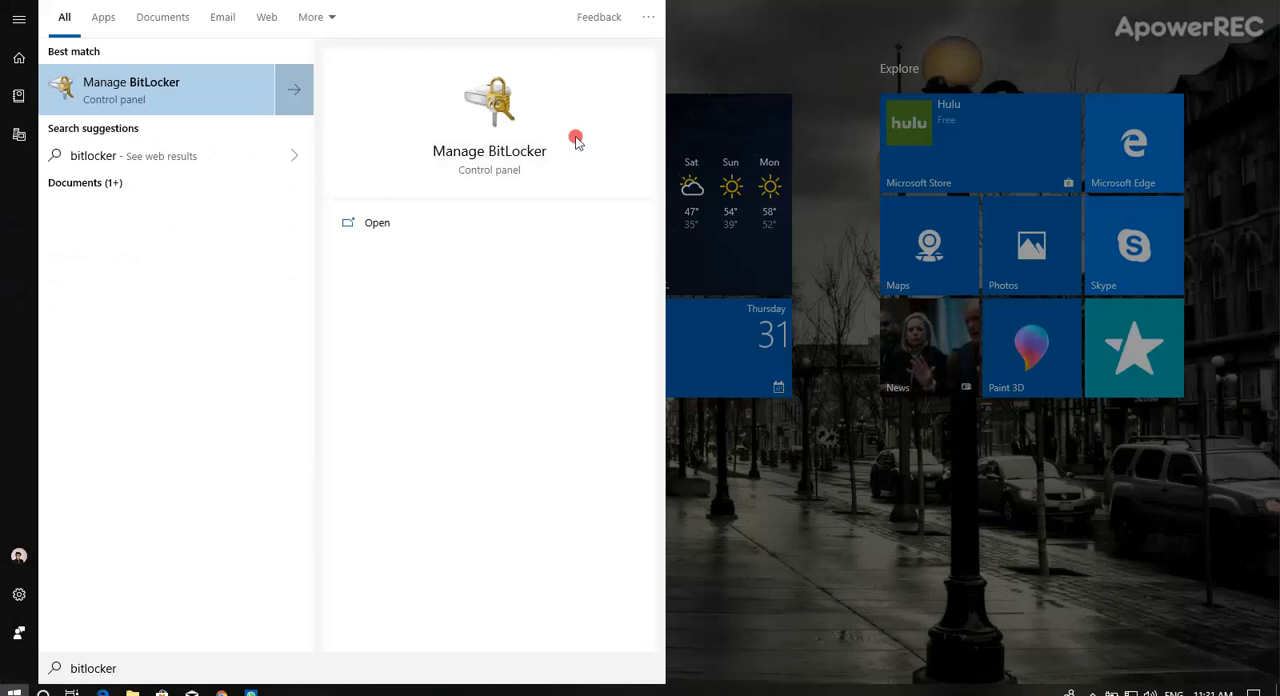
Open Manage BitLocker and start turning on BitLocker for the removable drive SD CARD (G:).
{"action": "left_click", "coordinate": [178, 98]}
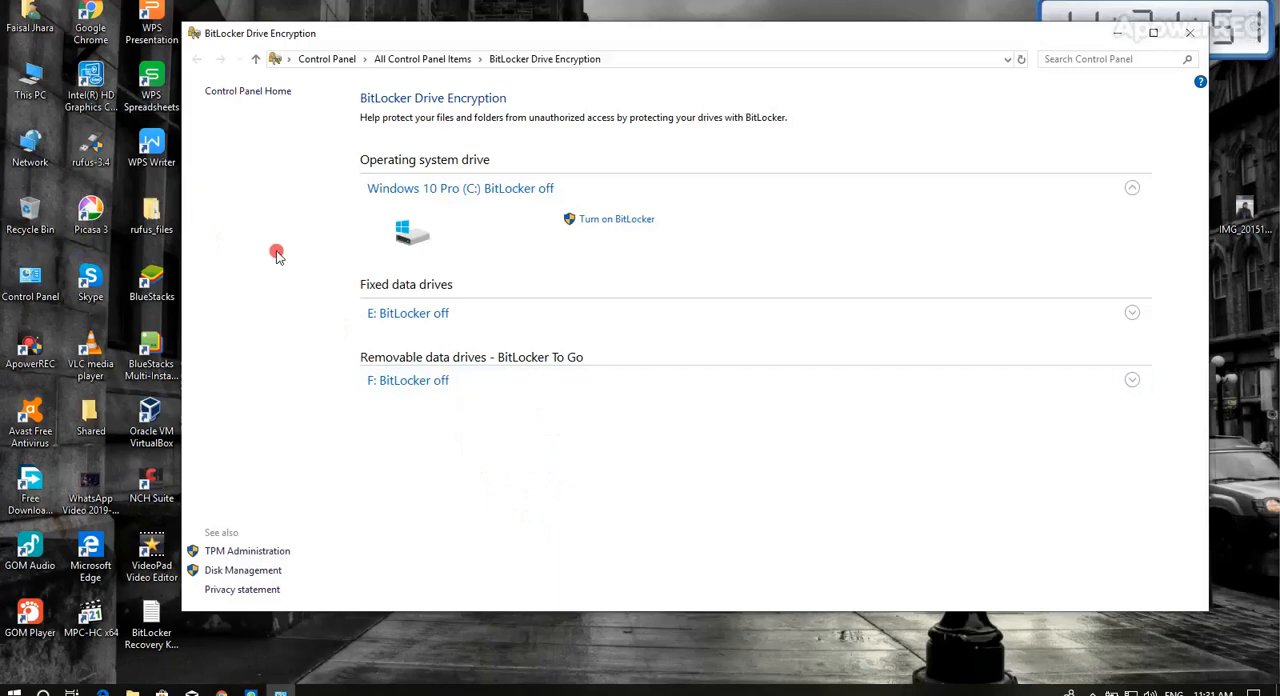
{"action": "left_click", "coordinate": [45, 100]}
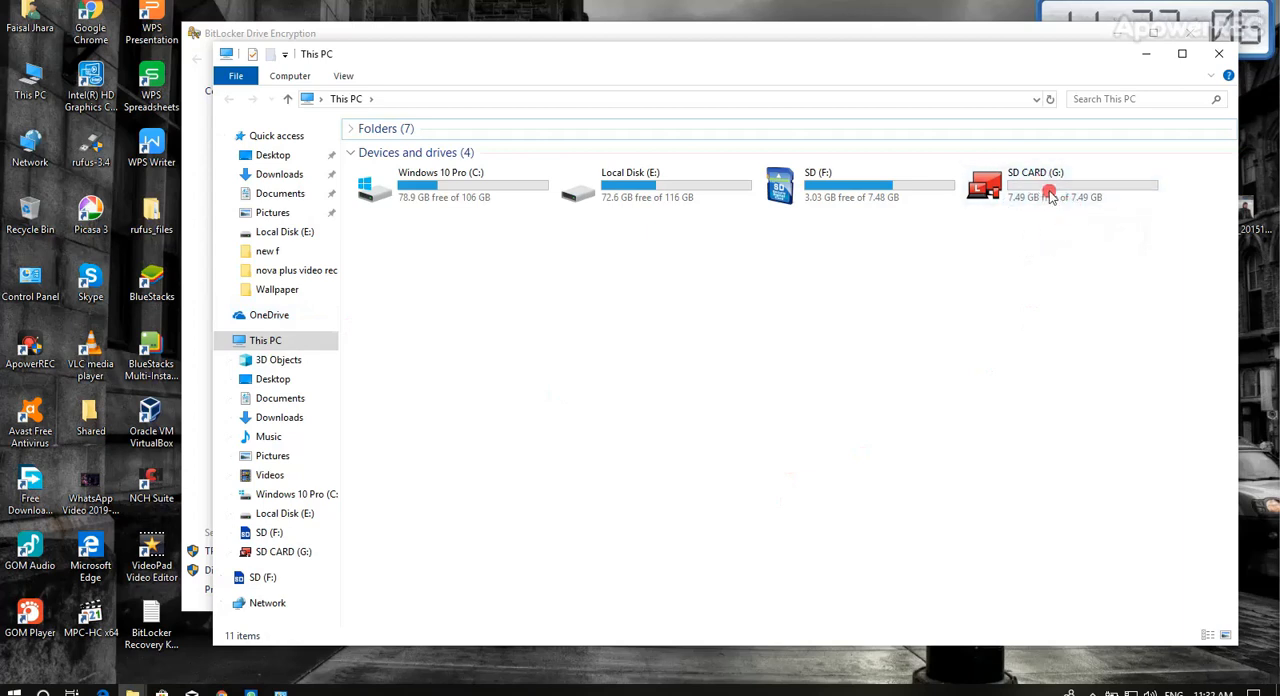
{"action": "left_click", "coordinate": [1052, 28]}
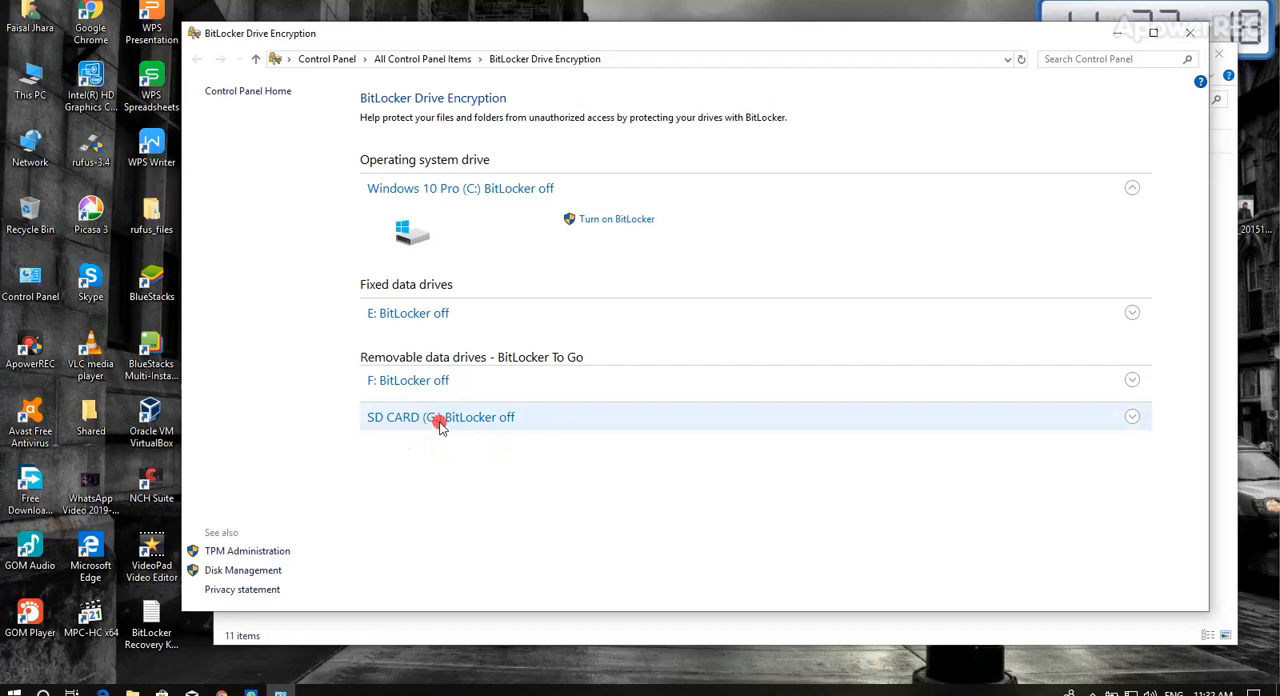
{"action": "left_click", "coordinate": [1132, 418]}
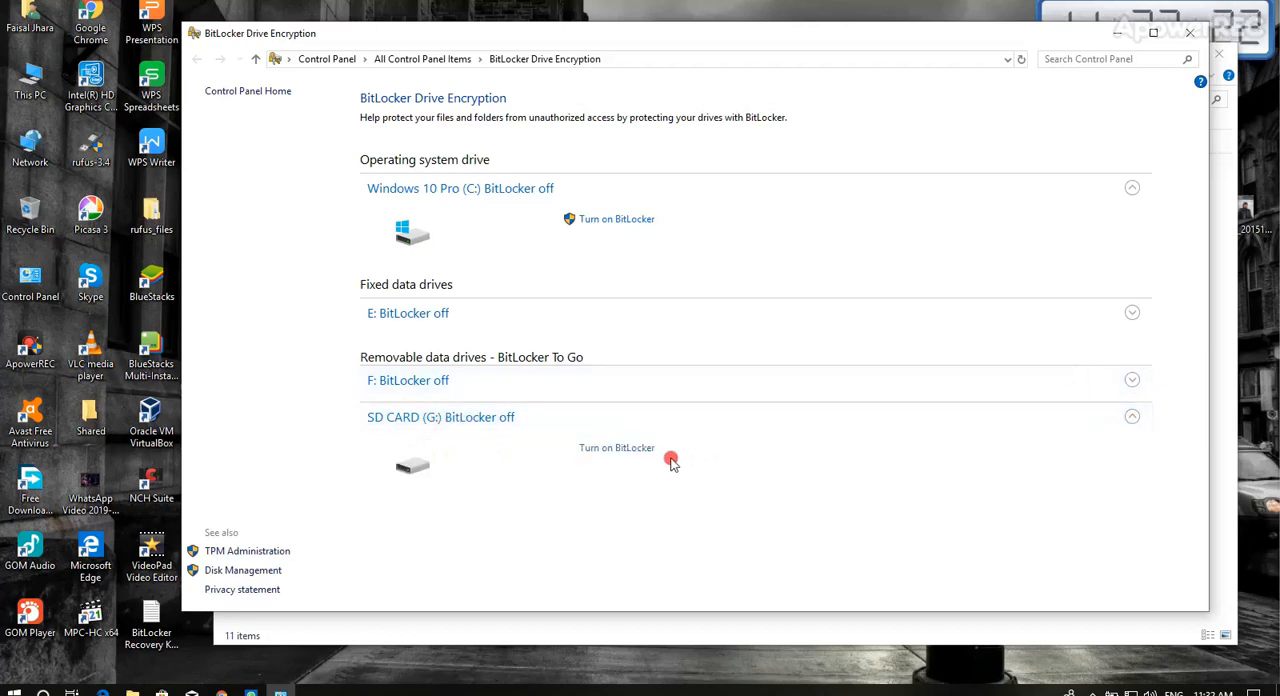
{"action": "left_click", "coordinate": [634, 449]}
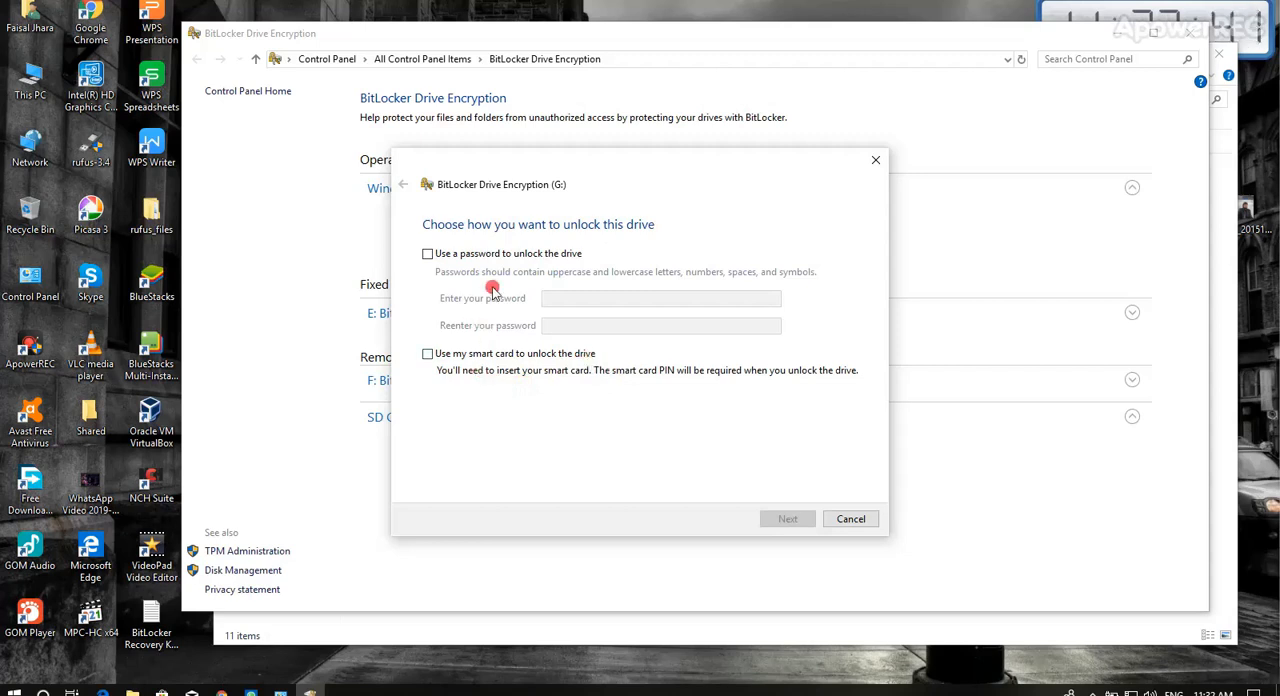
Choose a password as the unlock method for drive G:, and enter and re-enter the drive password.
{"action": "left_click", "coordinate": [508, 256]}
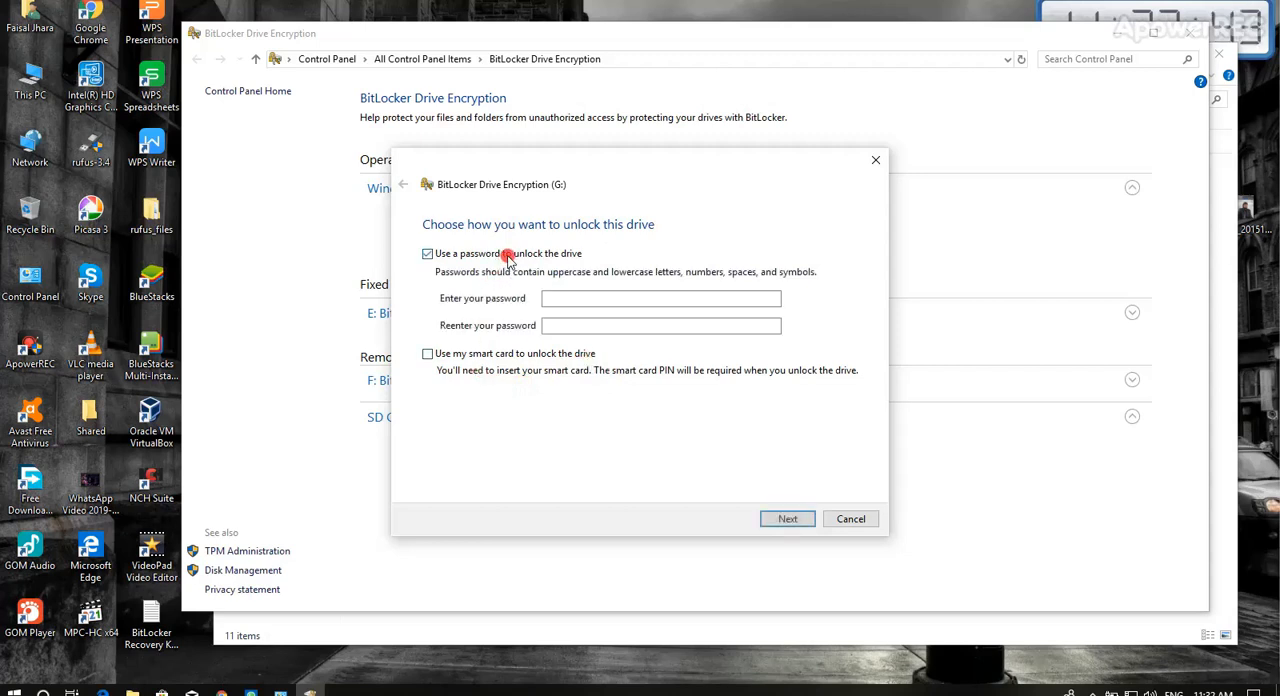
{"action": "left_click", "coordinate": [577, 299]}
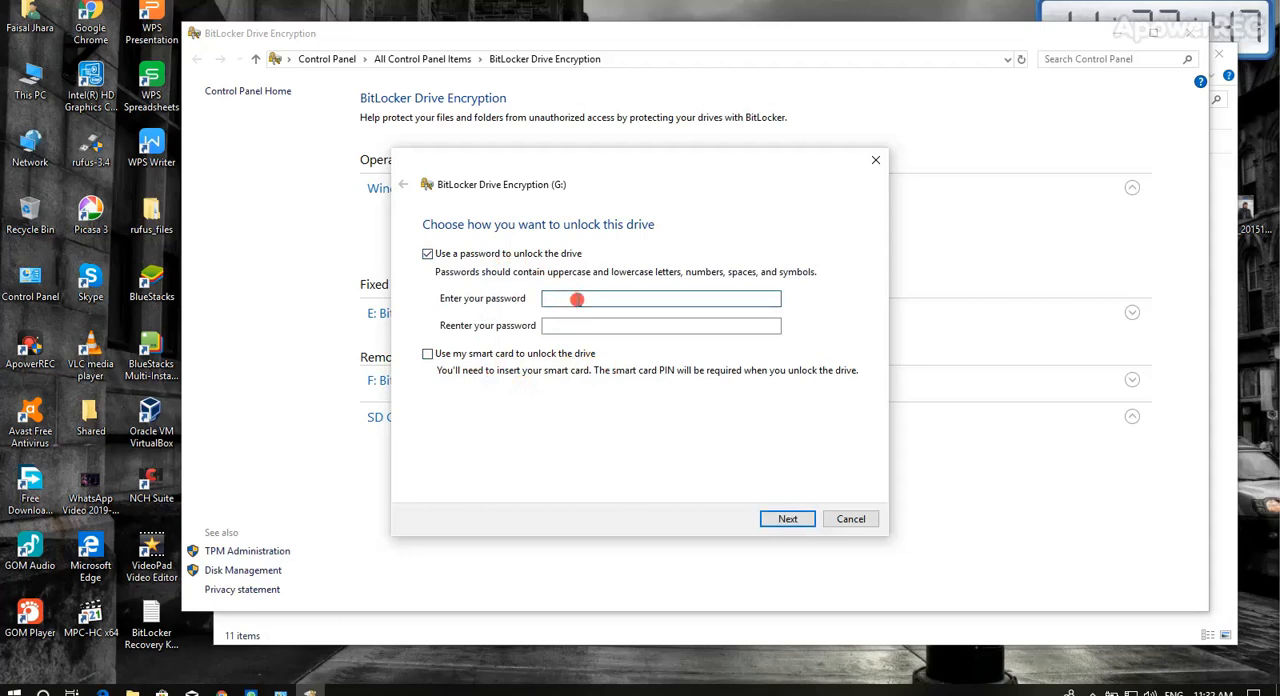
{"action": "type", "text": "•••••"}
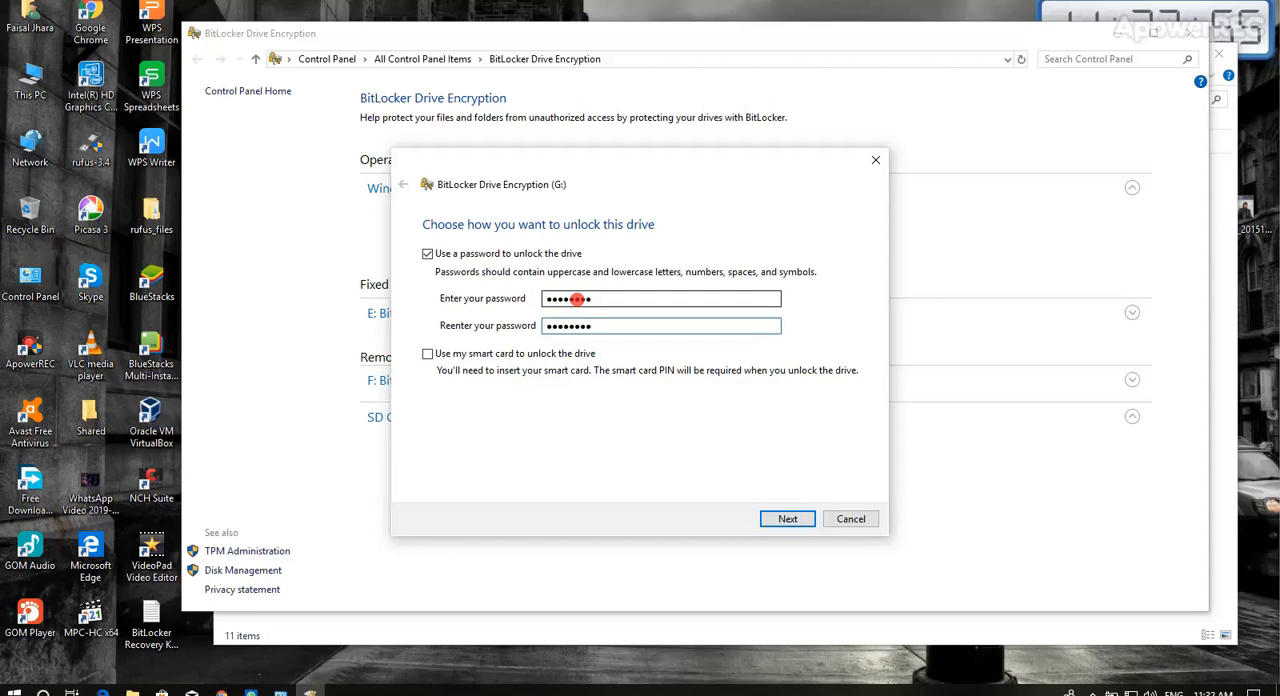
{"action": "left_click", "coordinate": [790, 518]}
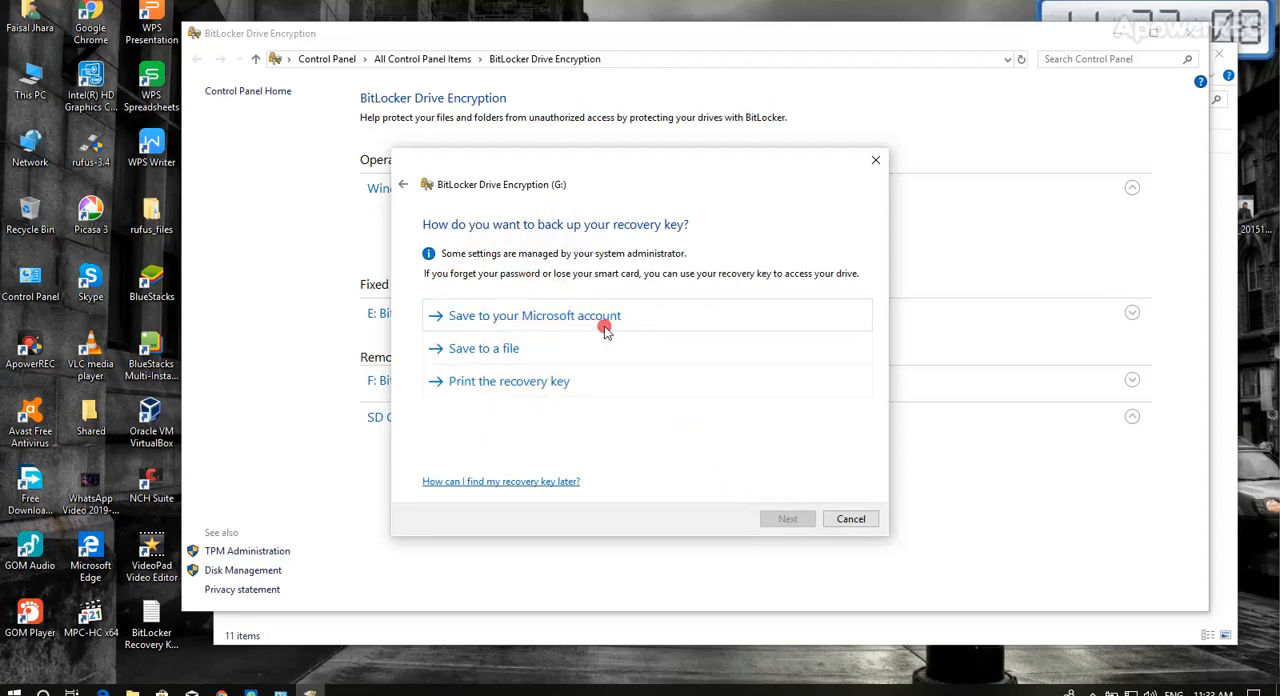
Back up the recovery key as a text file on the Desktop and continue to the encryption options.
{"action": "left_click", "coordinate": [484, 350]}
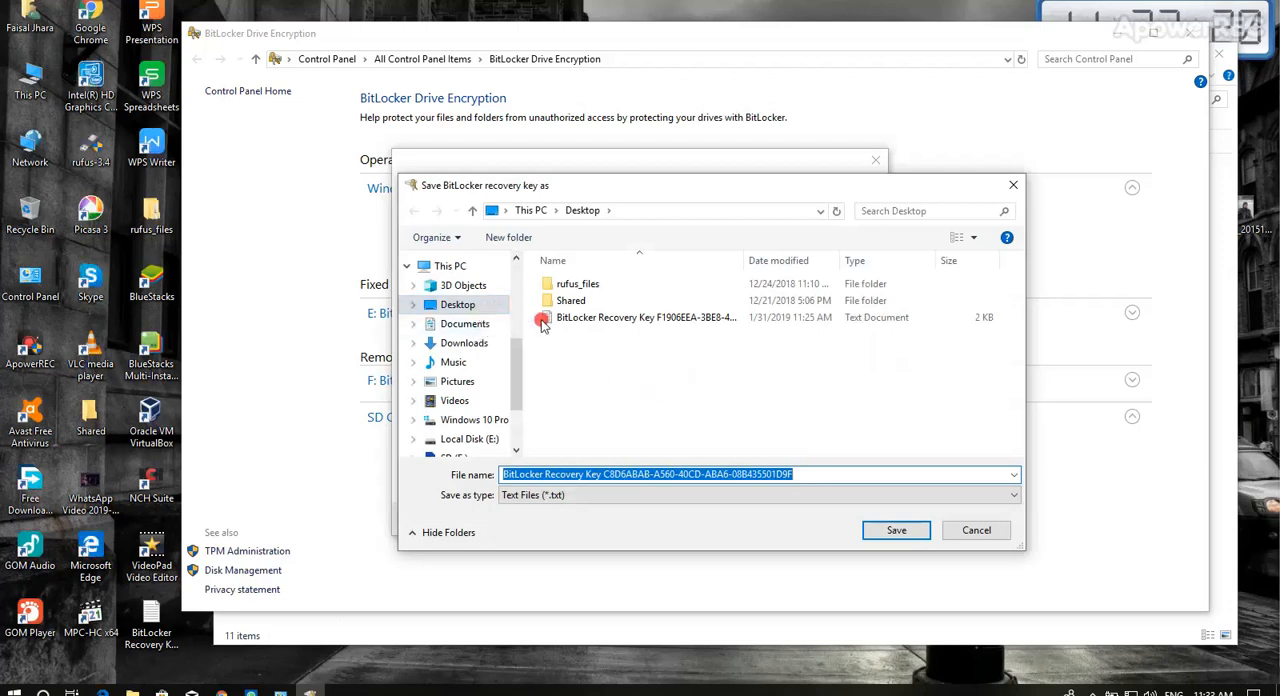
{"action": "left_click", "coordinate": [903, 535]}
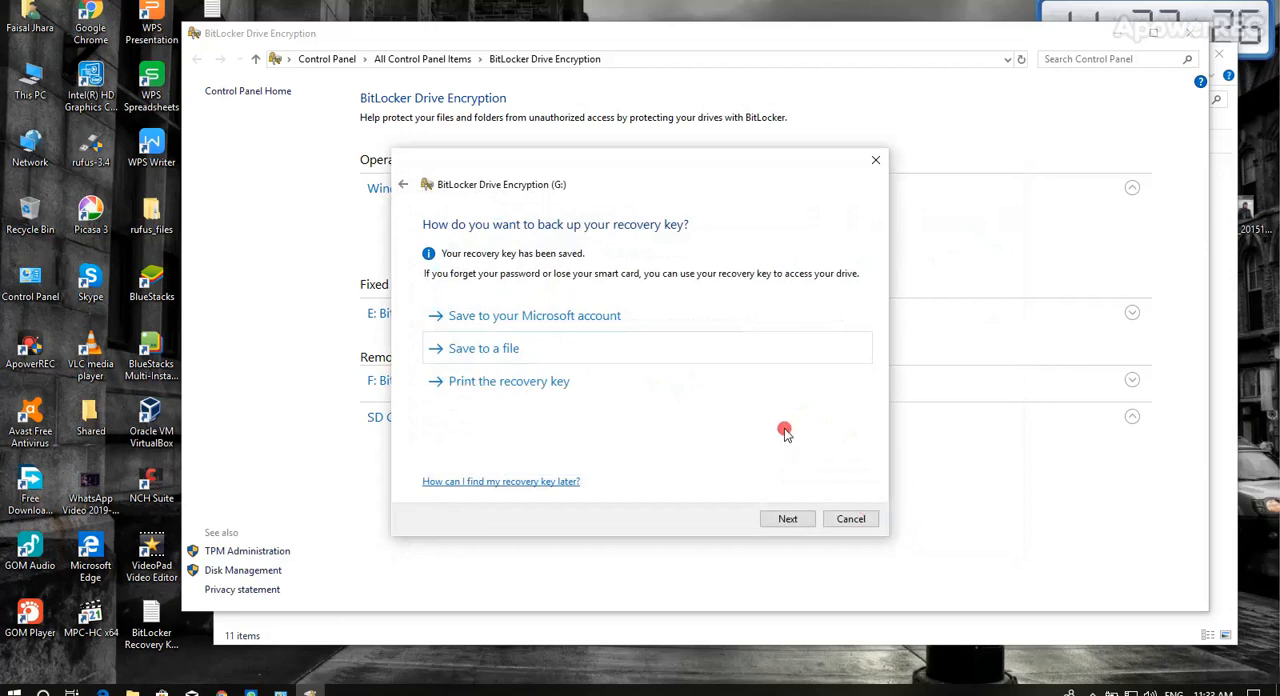
{"action": "left_click", "coordinate": [791, 518]}
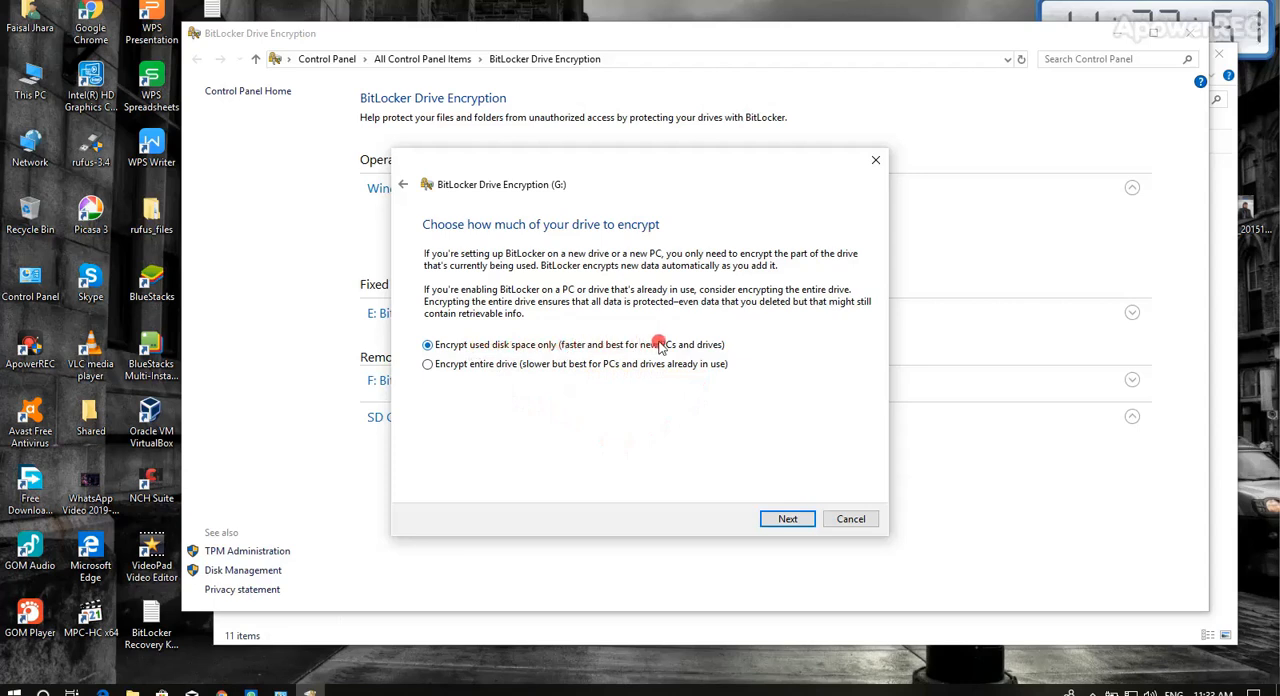
Start encrypting drive G: with used disk space only and the new encryption mode.
{"action": "left_click", "coordinate": [785, 521]}
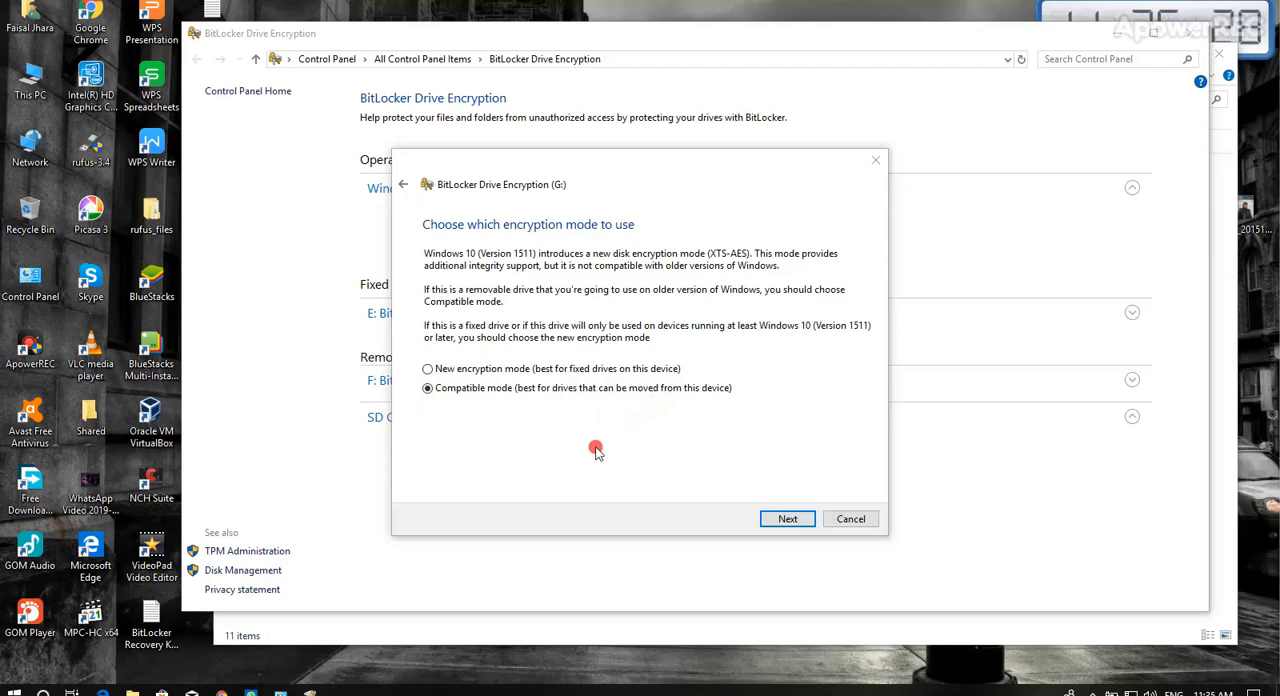
{"action": "left_click", "coordinate": [479, 370]}
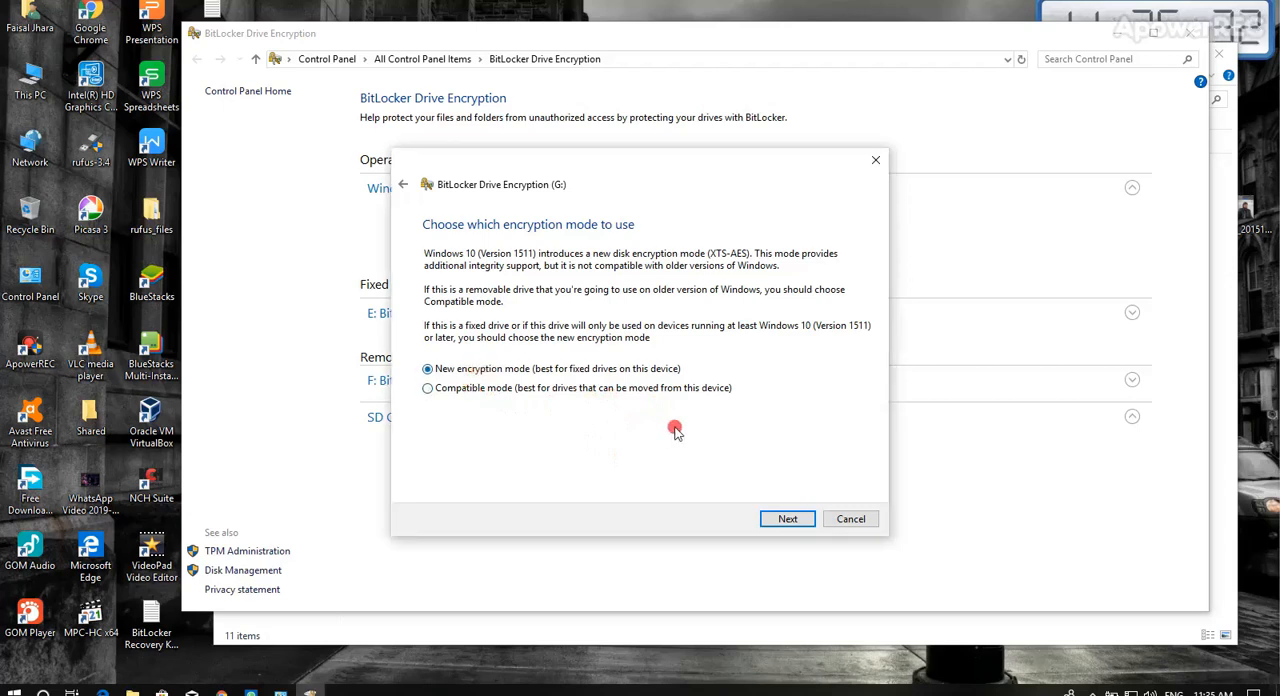
{"action": "left_click", "coordinate": [792, 519]}
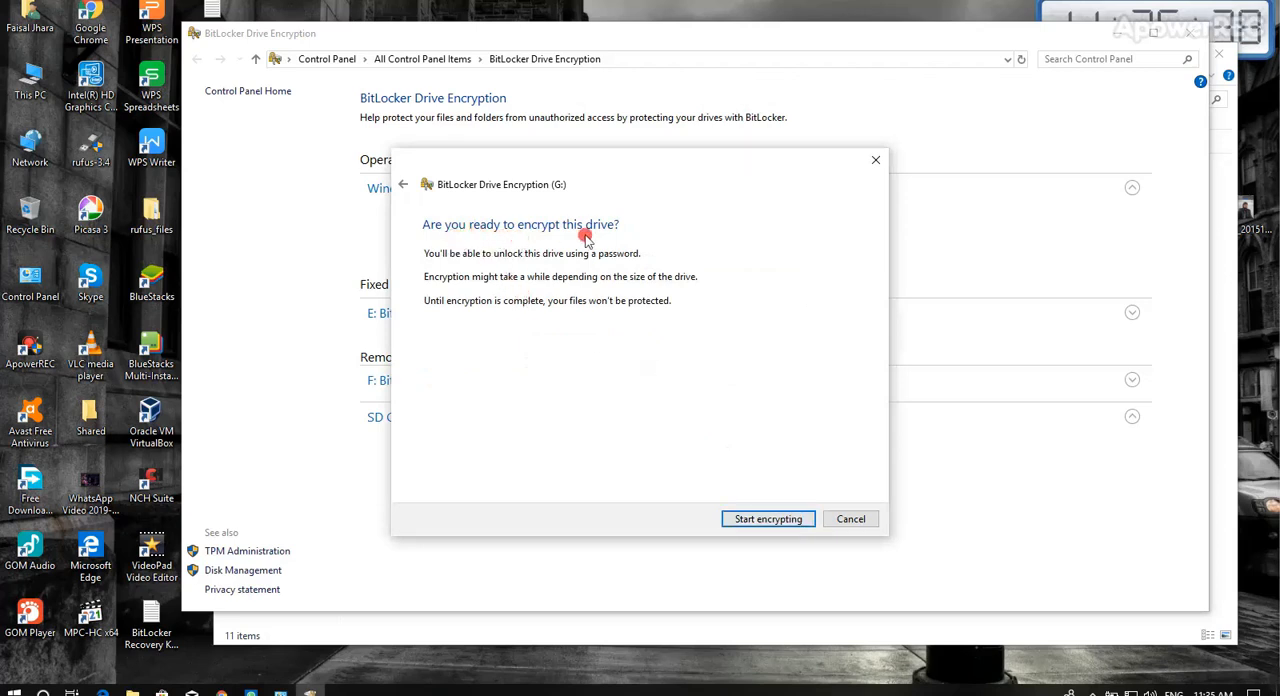
{"action": "left_click", "coordinate": [768, 519]}
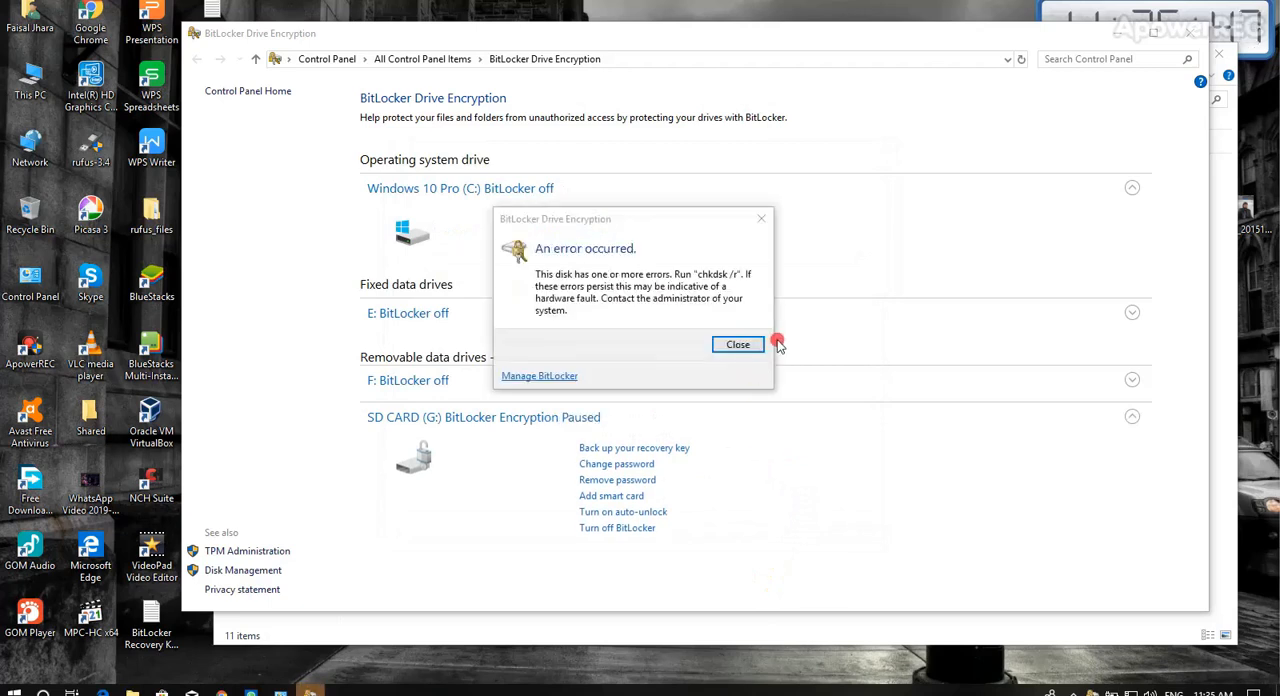
Close the BitLocker dialog and the BitLocker Drive Encryption window to return to the drives in This PC.
{"action": "left_click", "coordinate": [738, 344]}
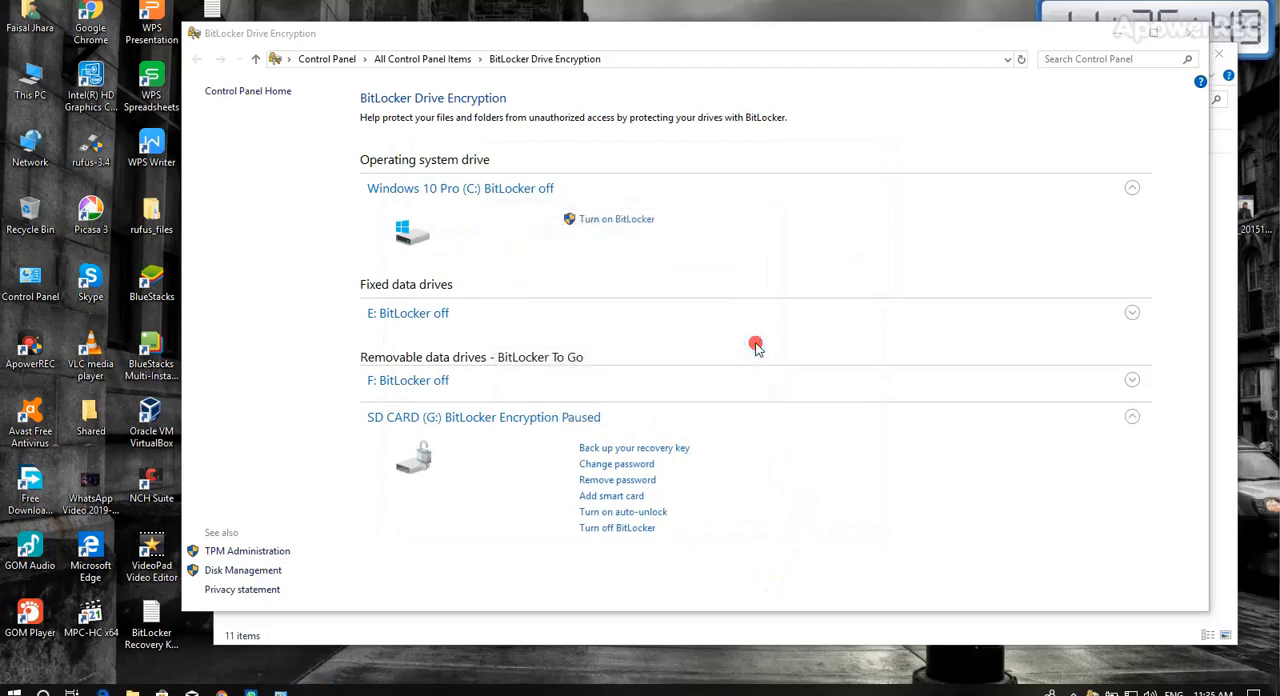
{"action": "left_click", "coordinate": [1192, 33]}
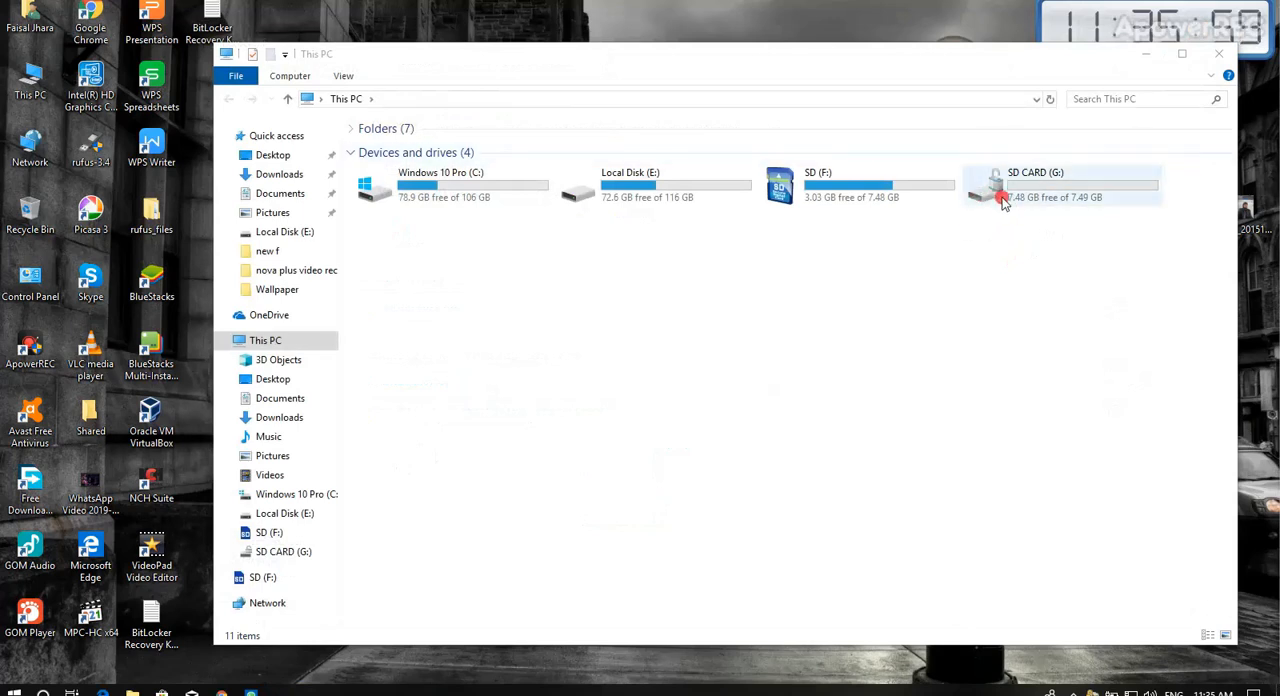
{"action": "left_click", "coordinate": [978, 365]}
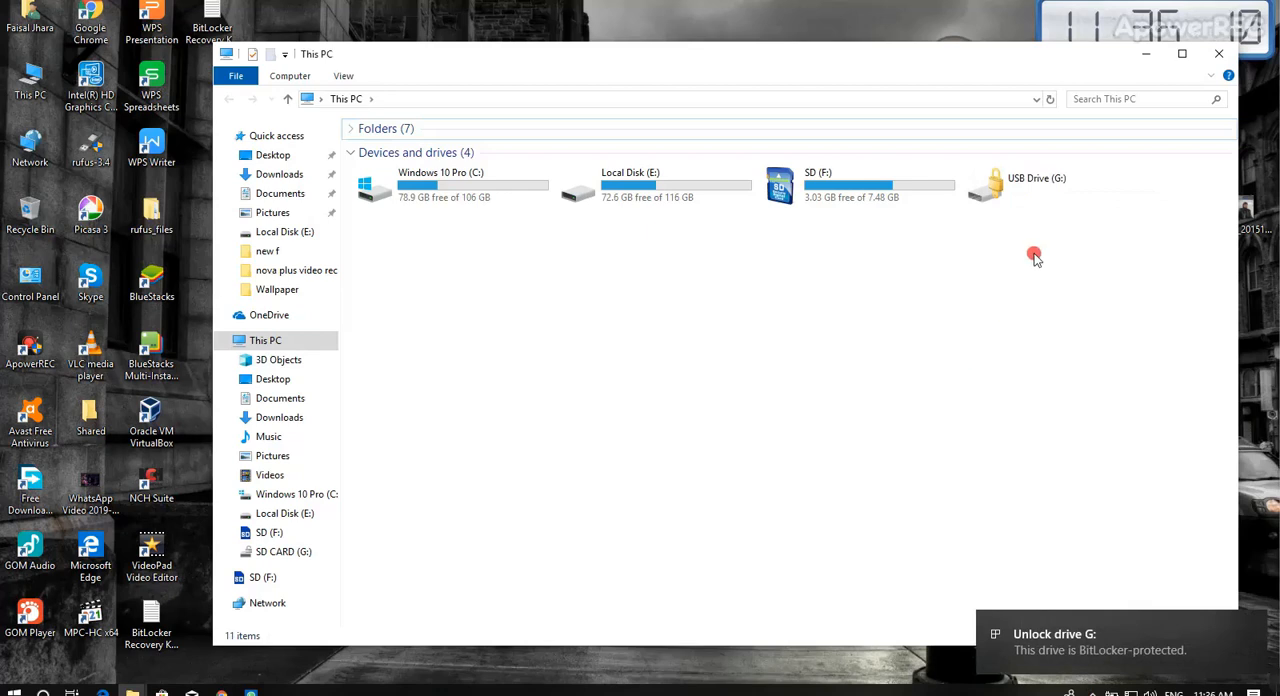
Open the locked USB Drive (G:) and unlock it with the BitLocker drive password.
{"action": "double_click", "coordinate": [1025, 188]}
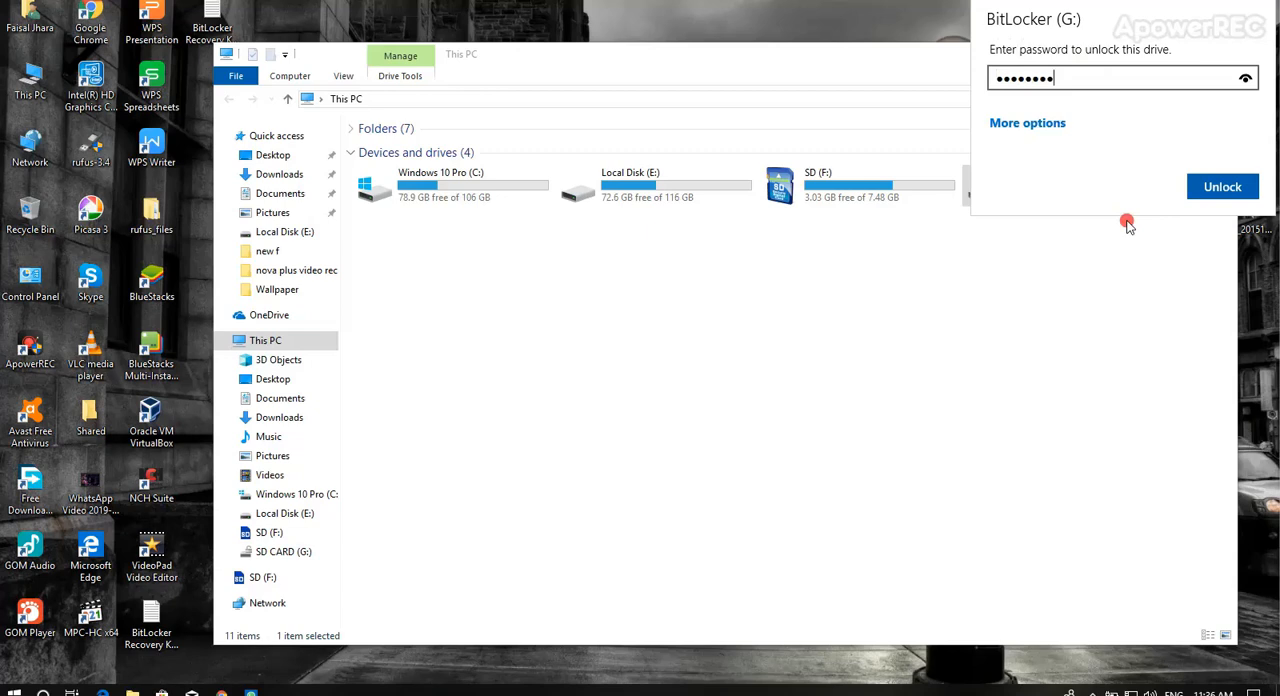
{"action": "key", "text": "Return"}
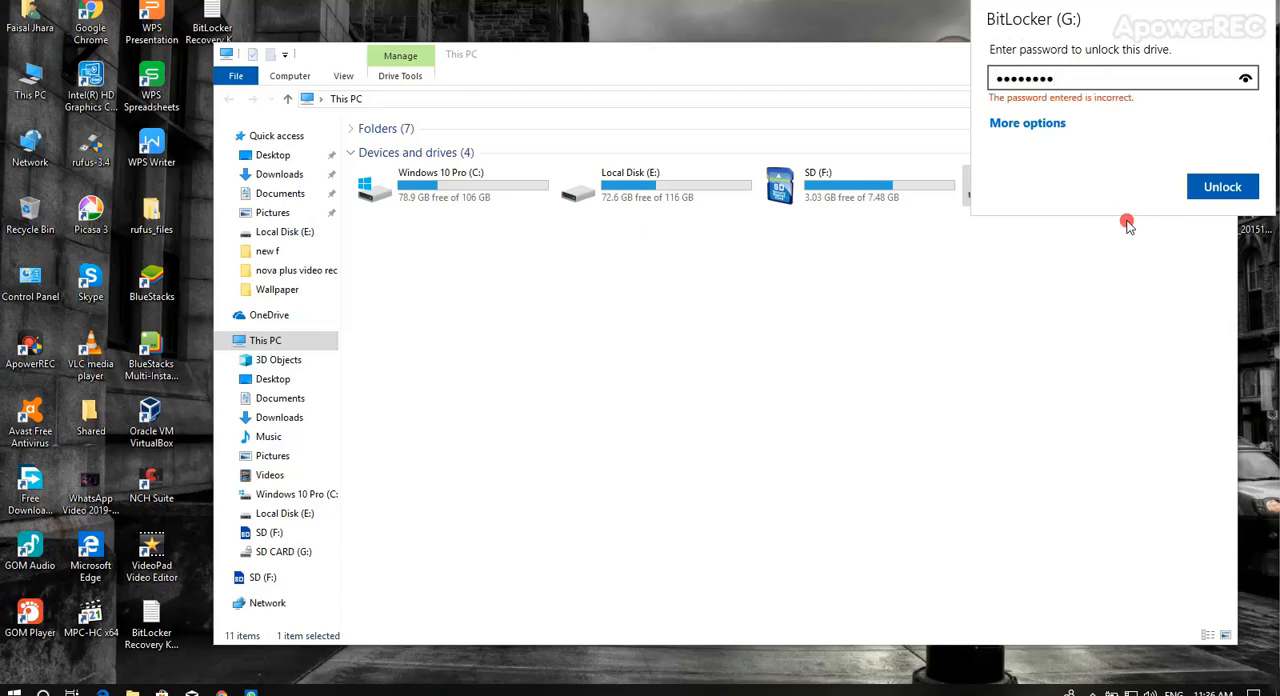
{"action": "key", "text": "BackSpace"}
{"action": "key", "text": "BackSpace"}
{"action": "key", "text": "BackSpace"}
{"action": "key", "text": "BackSpace"}
{"action": "key", "text": "BackSpace"}
{"action": "key", "text": "BackSpace"}
{"action": "key", "text": "BackSpace"}
{"action": "key", "text": "BackSpace"}
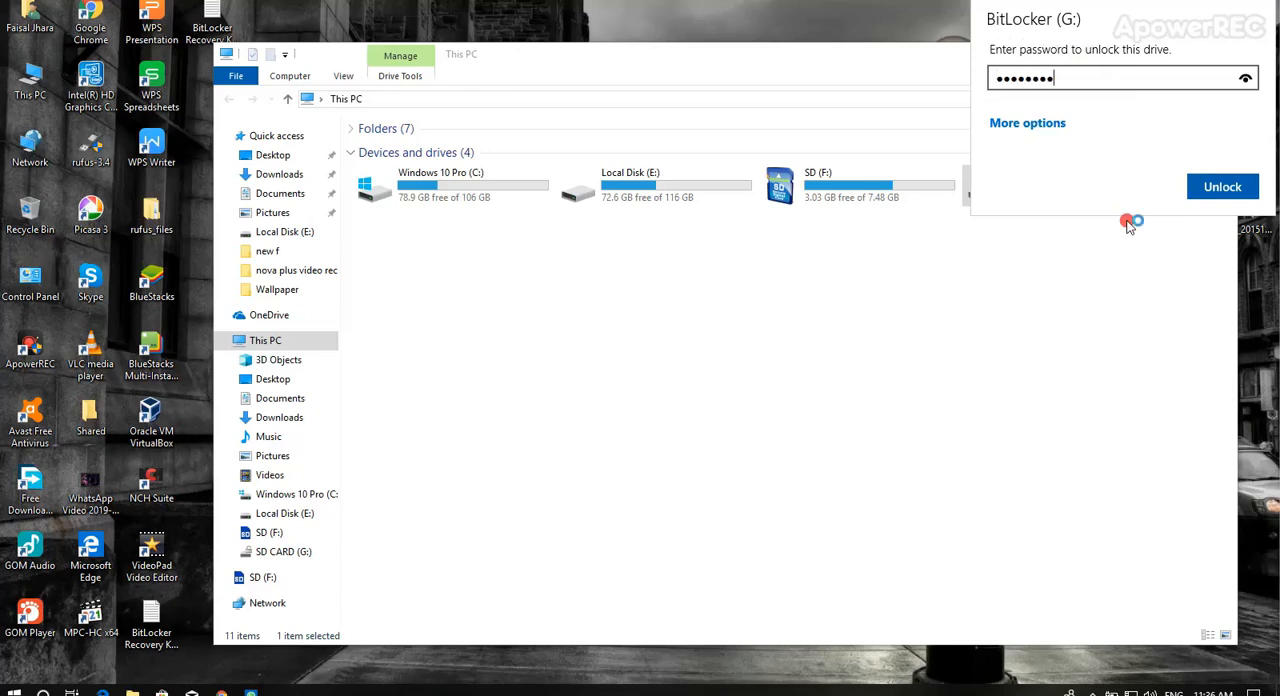
{"action": "key", "text": "Return"}
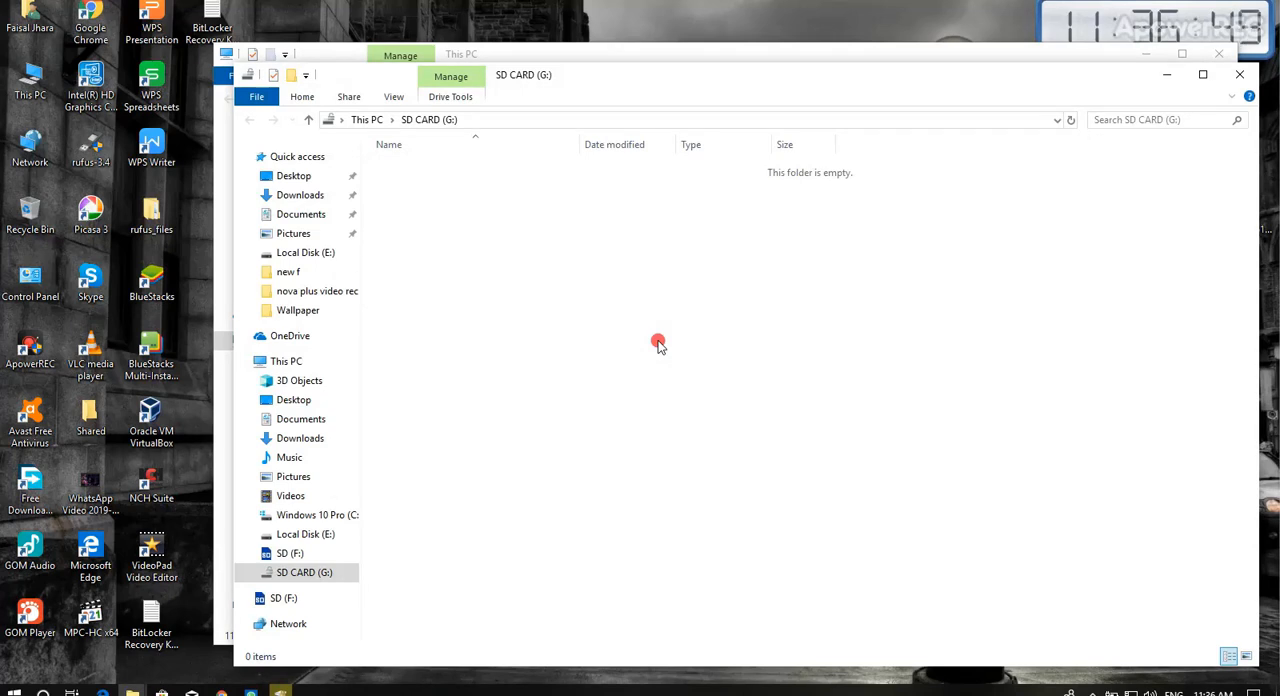
{"action": "mouse_move", "coordinate": [1160, 690]}
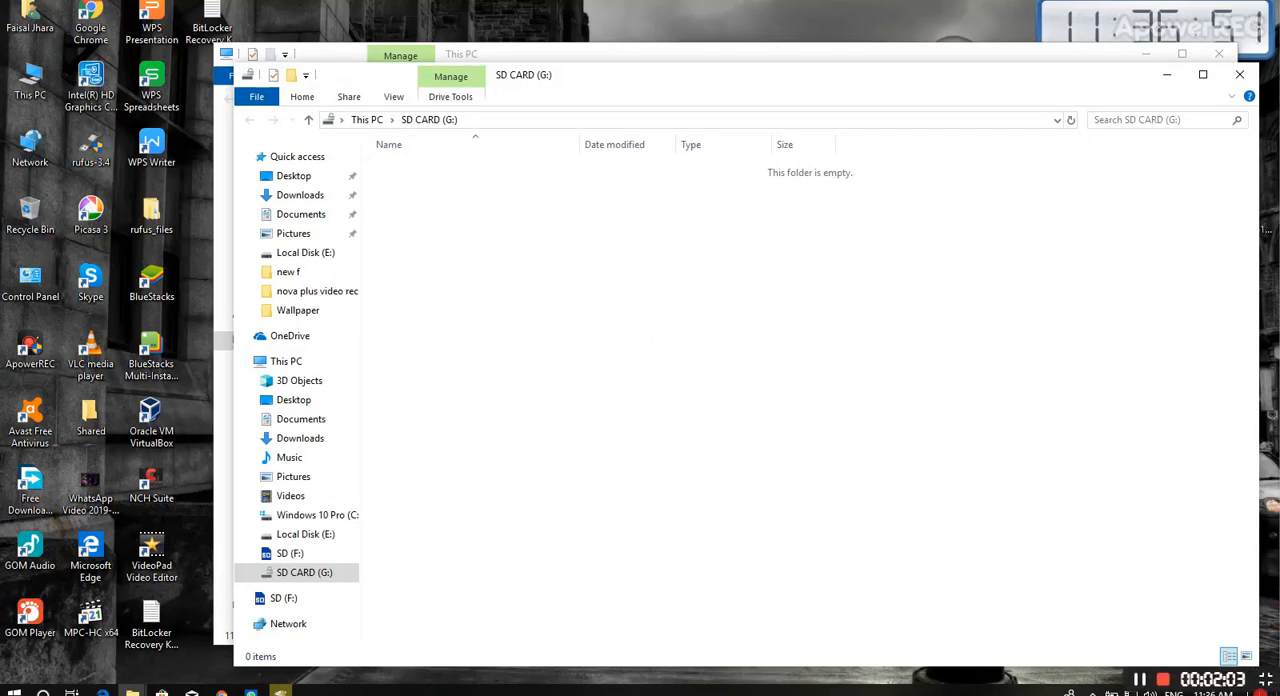